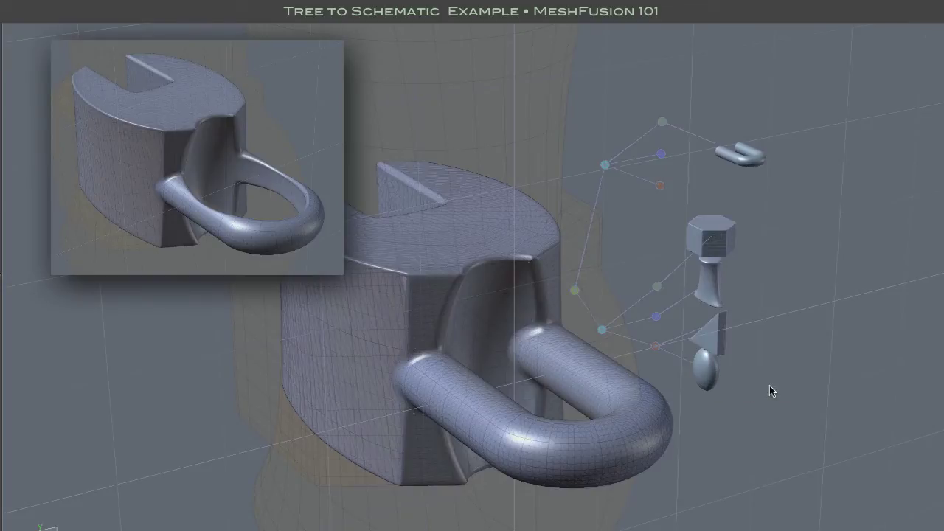
- Inspect the source meshes of the body branch in the Fusion tree: the hex, anviloid, triangular and ellipsoid shapes
left_click_drag(769, 386, 760, 369, "alt")
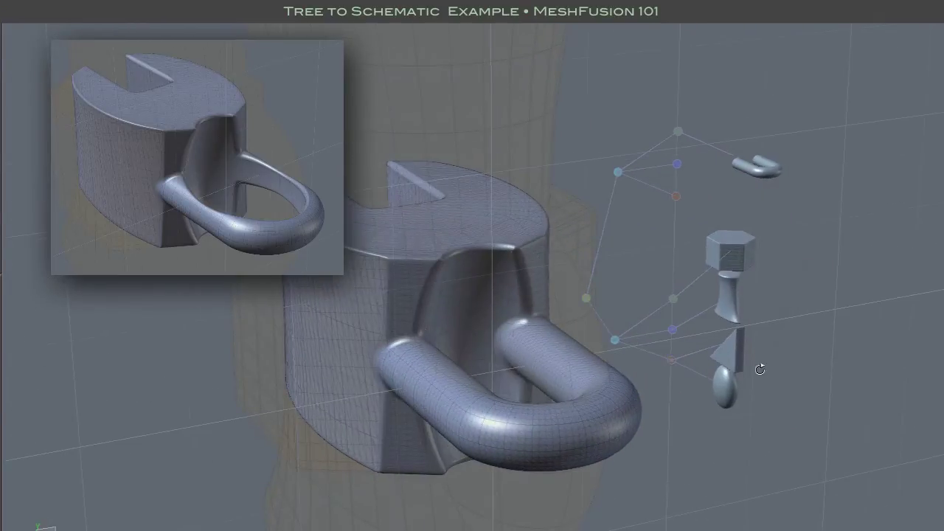
left_click(745, 257)
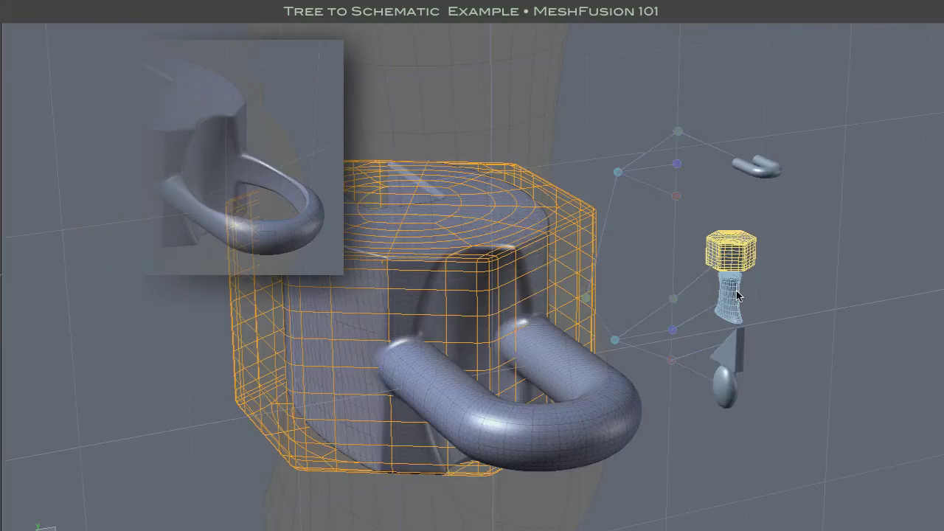
left_click(736, 291)
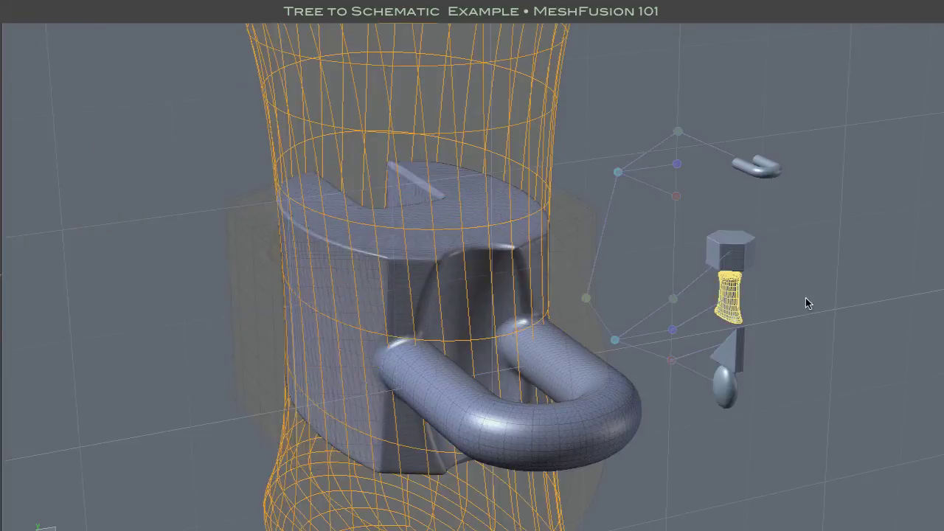
left_click(732, 351)
left_click(847, 344)
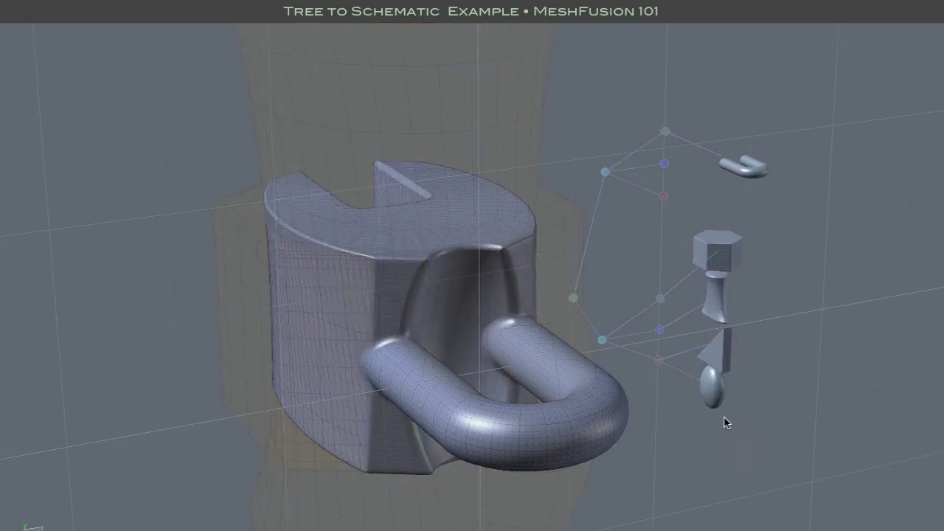
left_click(727, 400)
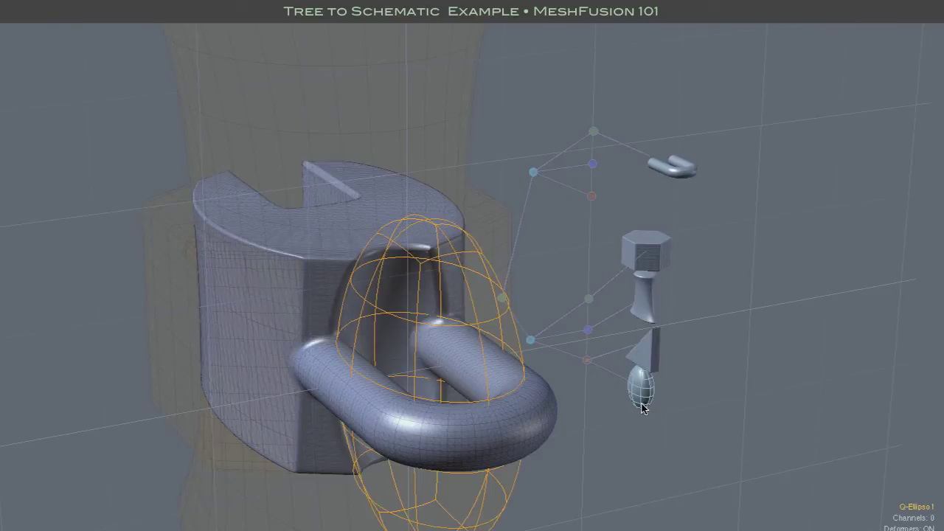
left_click(794, 432)
- Duplicate the ellipsoid mesh in the tree and attach the copy to the red node of the tube's branch
left_click_drag(640, 402, 591, 366)
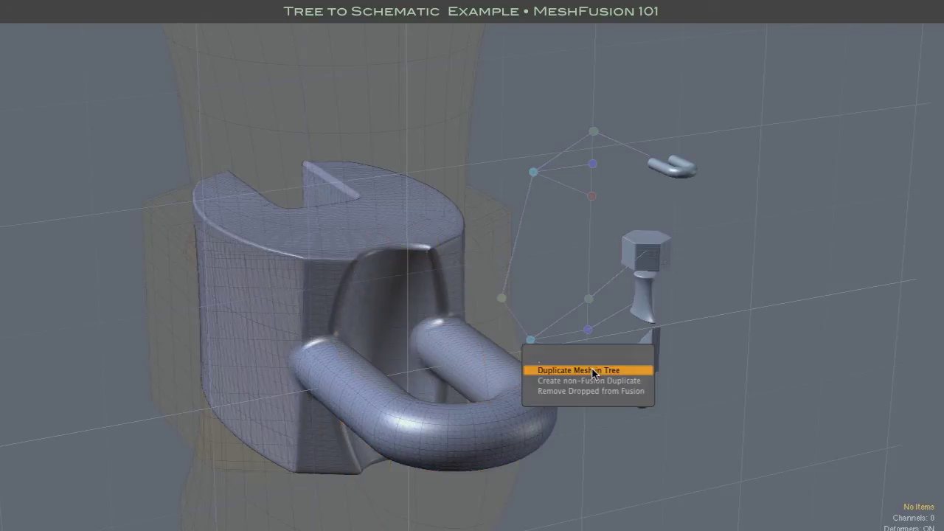
left_click(591, 371)
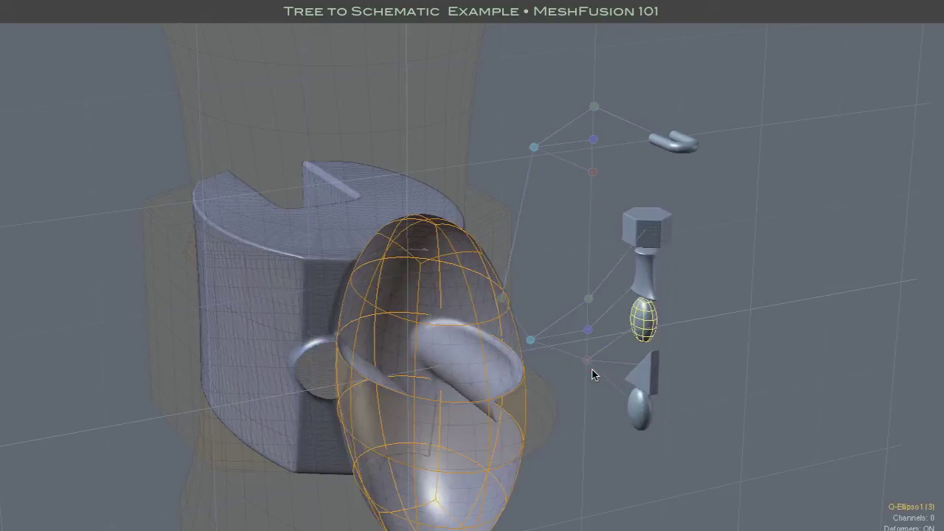
left_click_drag(647, 348, 592, 175)
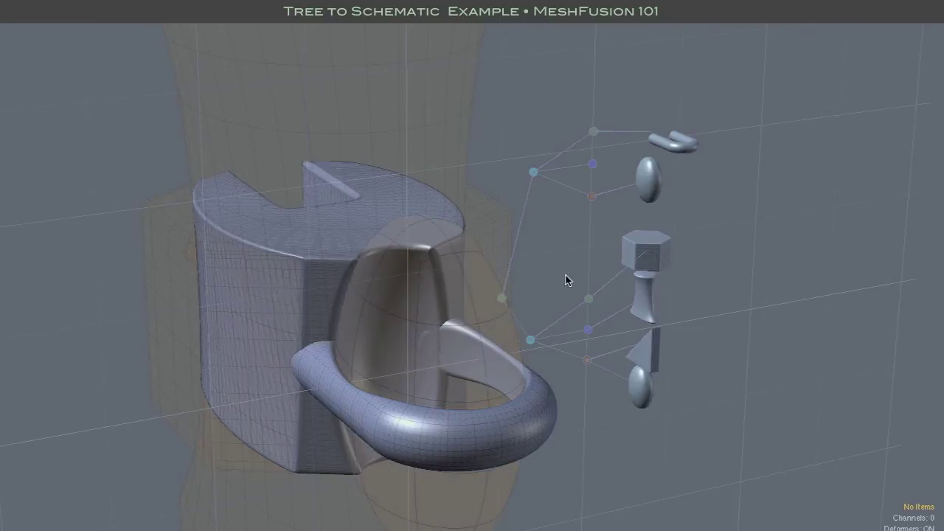
scroll(434, 364, "up", 8)
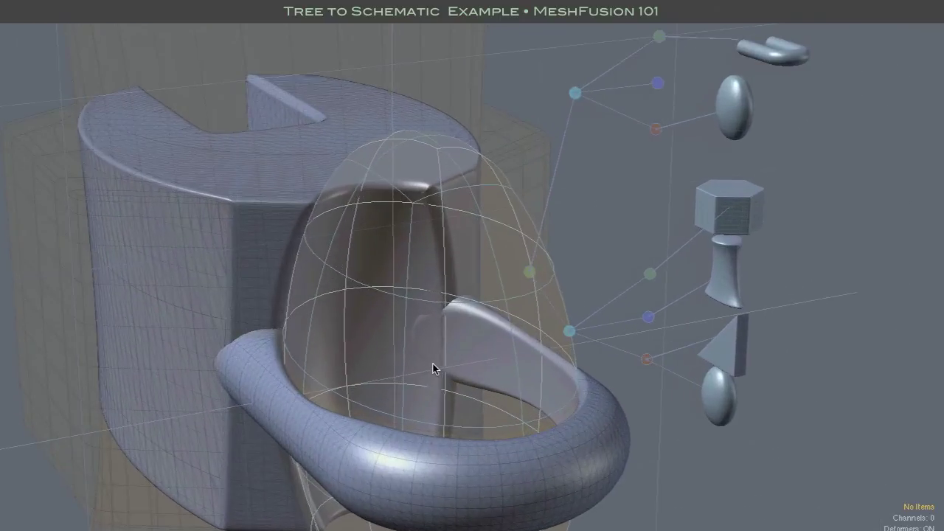
scroll(433, 363, "up", 5)
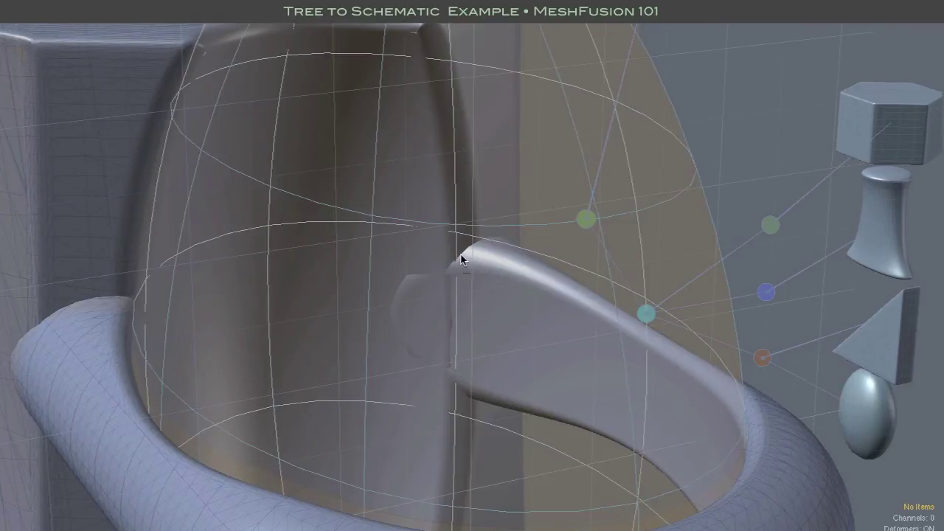
scroll(40, 333, "down", 10)
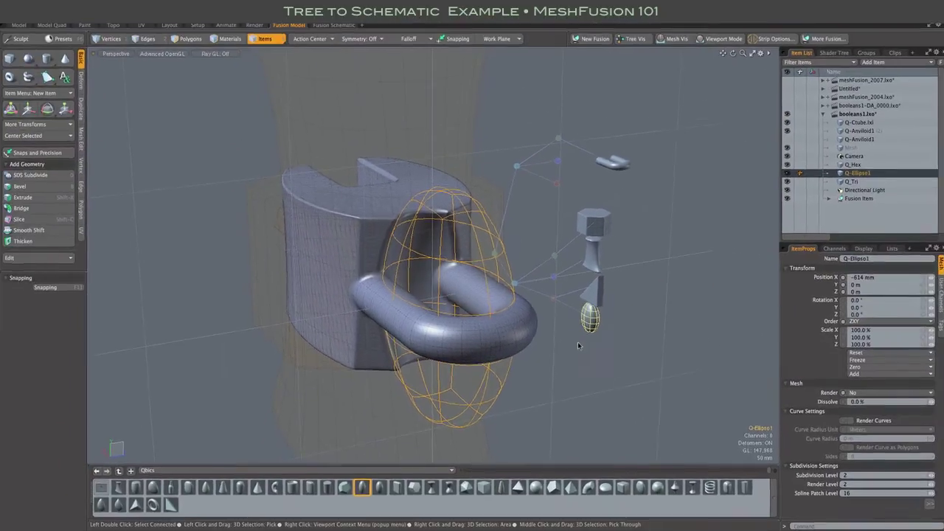
- Switch to the Fusion Schematic layout and convert the tree to a schematic fusion in a new workspace, accepting replacement of the original
left_click(648, 382)
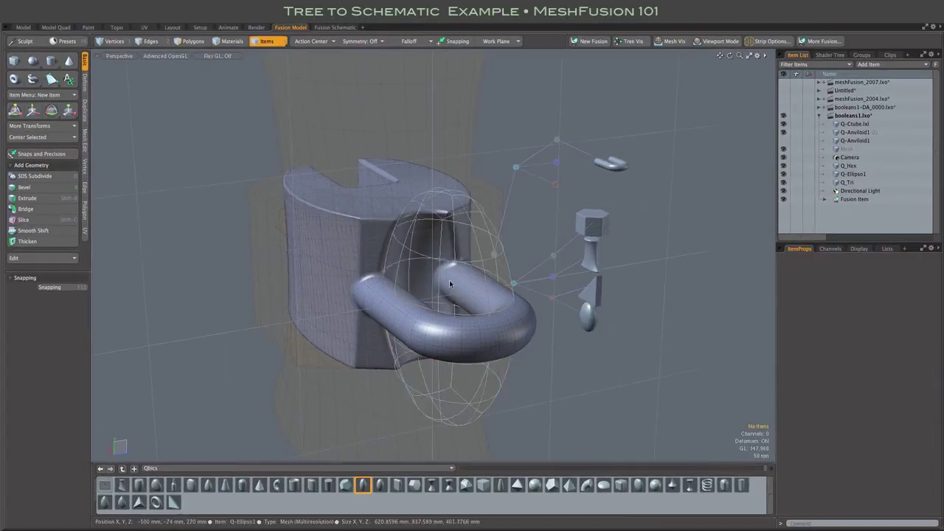
left_click(334, 28)
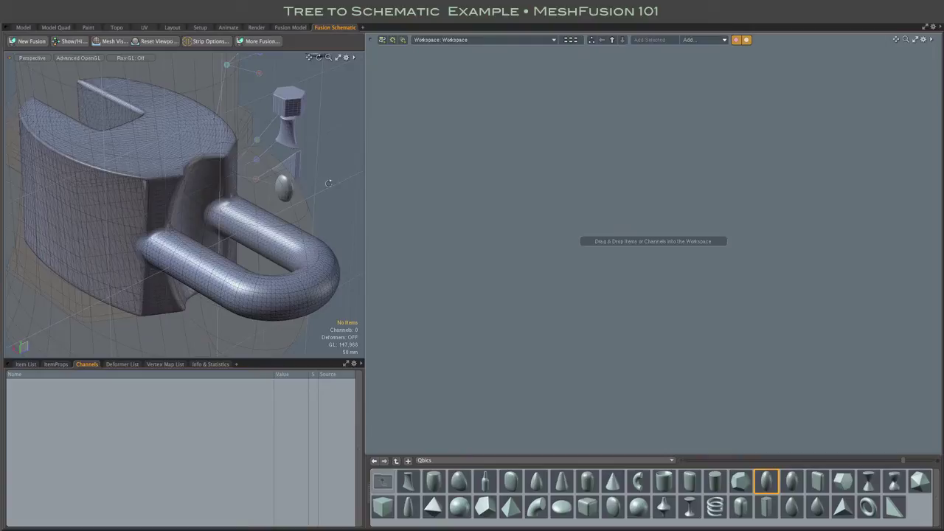
left_click_drag(329, 190, 241, 158, "alt")
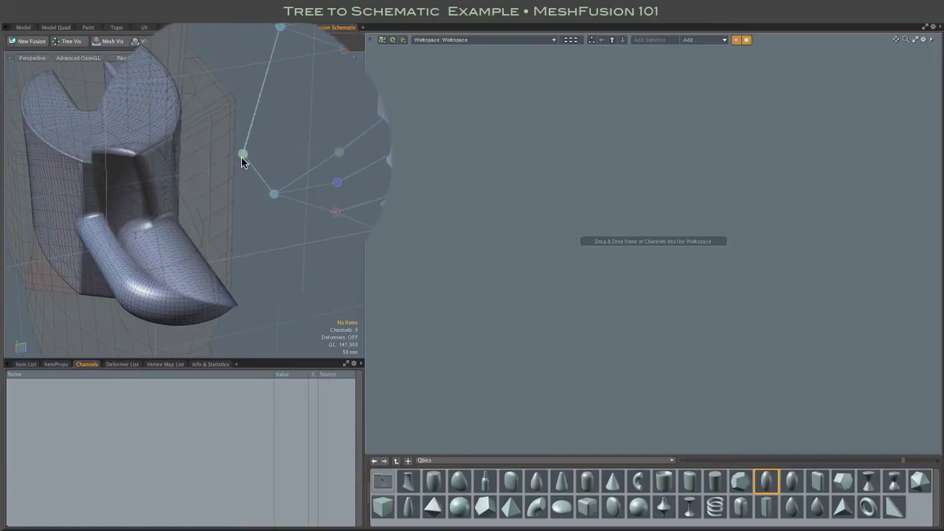
left_click(242, 155)
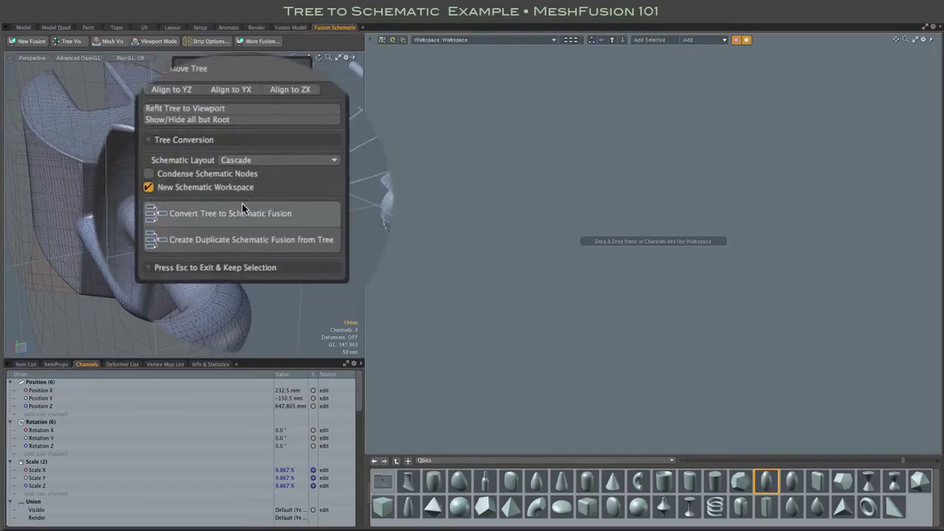
left_click(243, 212)
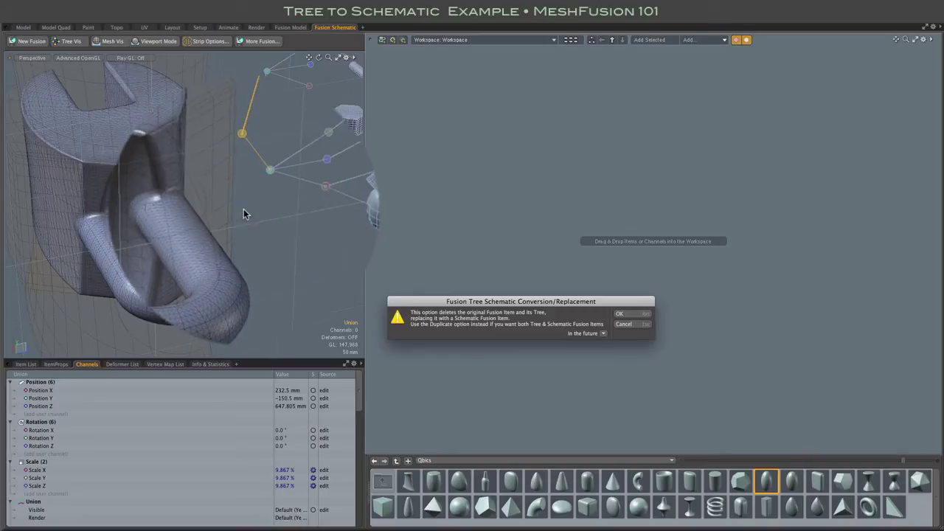
left_click(632, 317)
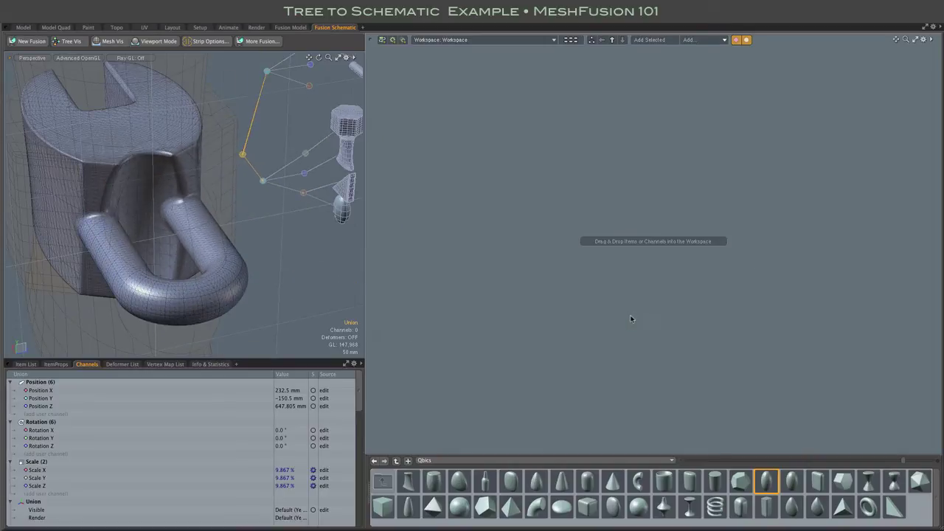
right_click(671, 368)
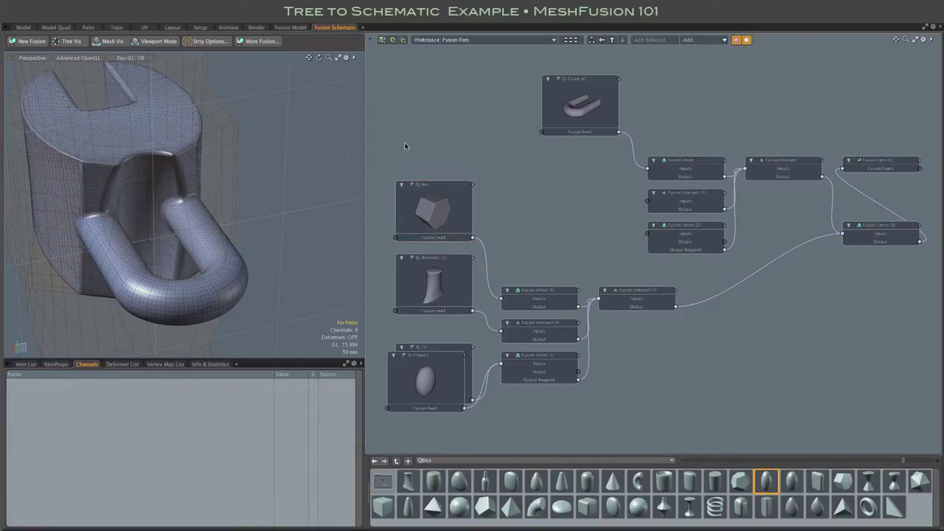
- Examine the body and tube node groups of the converted graph, moving the Q-Ellipso1 node clear of the Q_Tri node
left_click_drag(405, 142, 609, 424)
left_click(650, 423)
left_click_drag(439, 354, 476, 386)
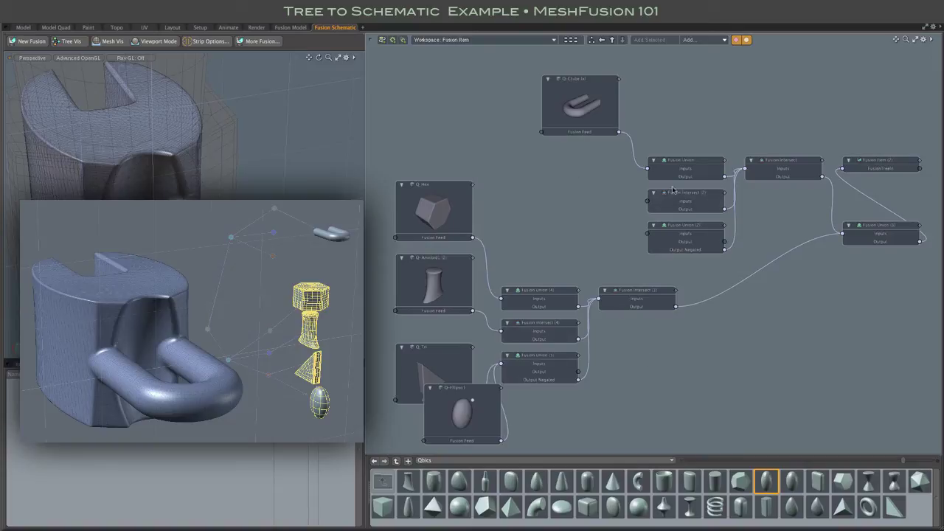
left_click_drag(494, 84, 761, 237)
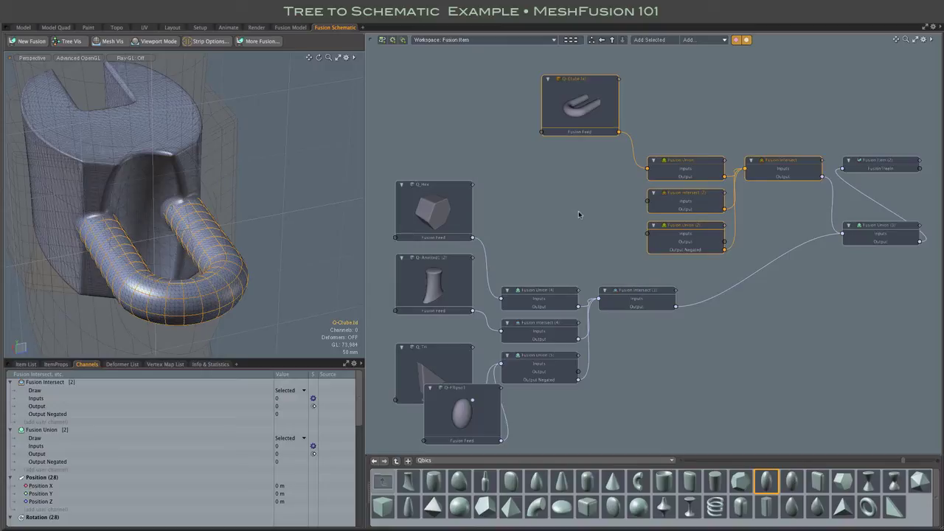
left_click(578, 211)
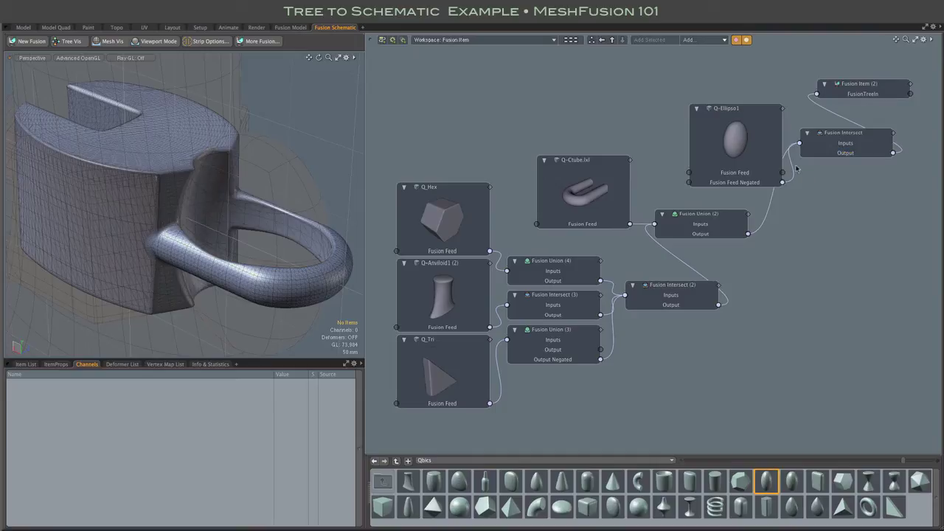
- Unlink the Q-Ellipso1 and Q-Ctube.lxl feeds and examine the Q_Hex, Q-Anviloid1 and Q_Tri branch up to its Fusion Intersect
left_click_drag(797, 169, 806, 180)
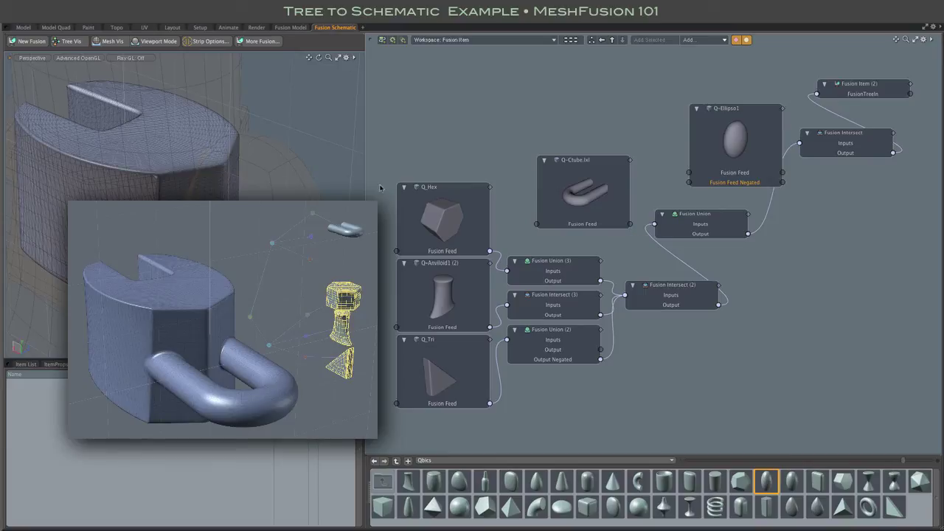
left_click_drag(385, 177, 517, 442)
scroll(648, 388, "down", 1)
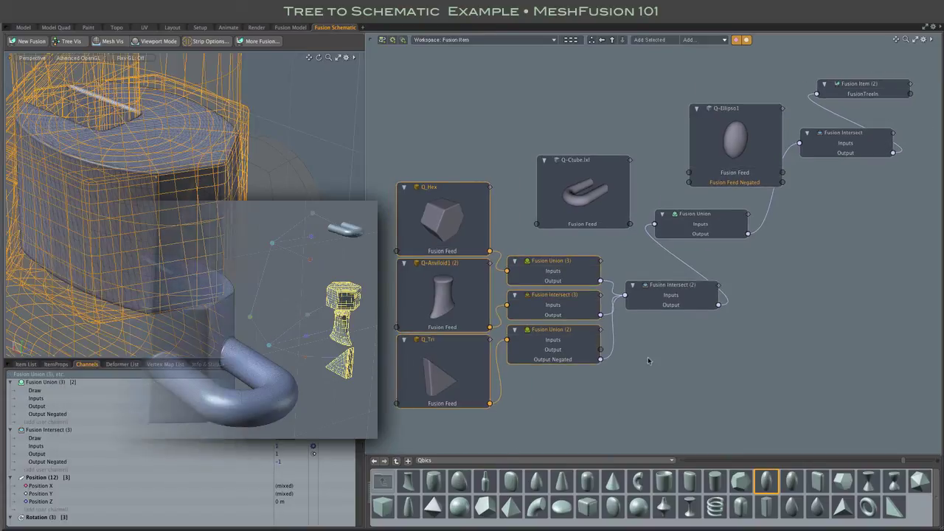
left_click(656, 289, "shift")
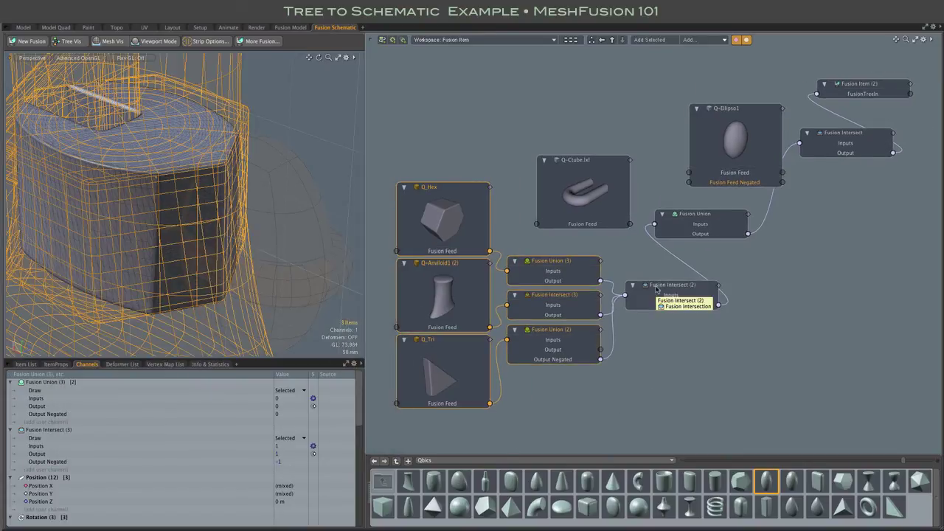
left_click(659, 343)
left_click(662, 286)
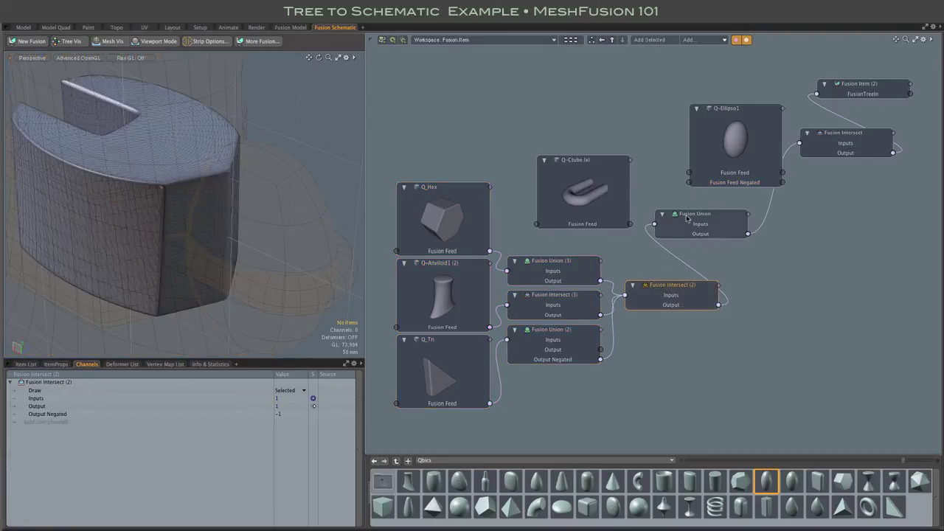
- Connect the Q-Ctube.lxl Fusion Feed to the Inputs of the Fusion Union and move the Q-Ellipso1 node farther from Fusion Intersect
left_click_drag(629, 223, 655, 225)
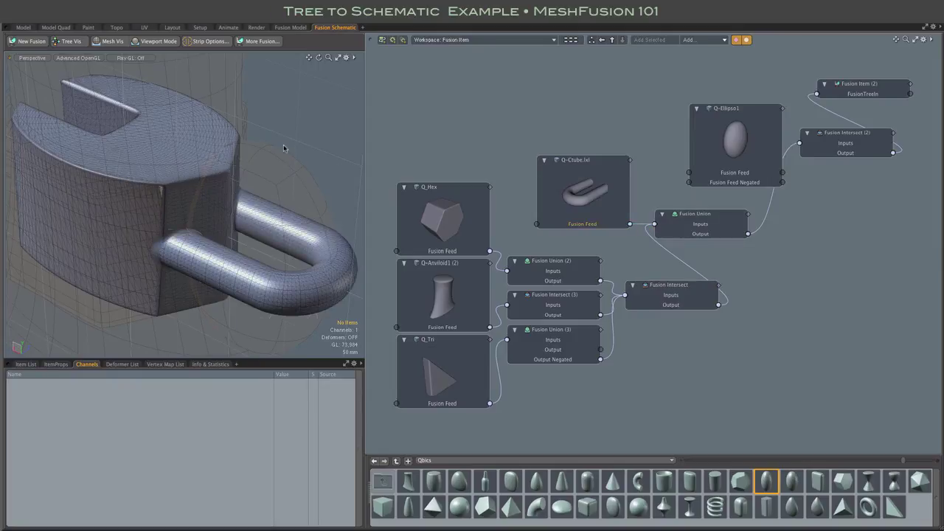
mouse_move(286, 148)
left_mouse_down("alt")
mouse_move(204, 168)
mouse_move(276, 138)
left_mouse_up("alt")
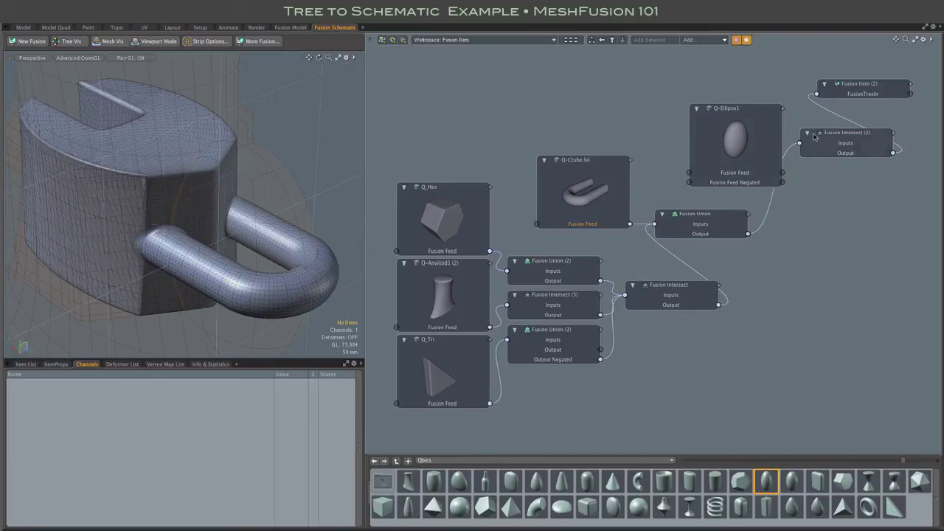
left_click_drag(758, 117, 712, 81)
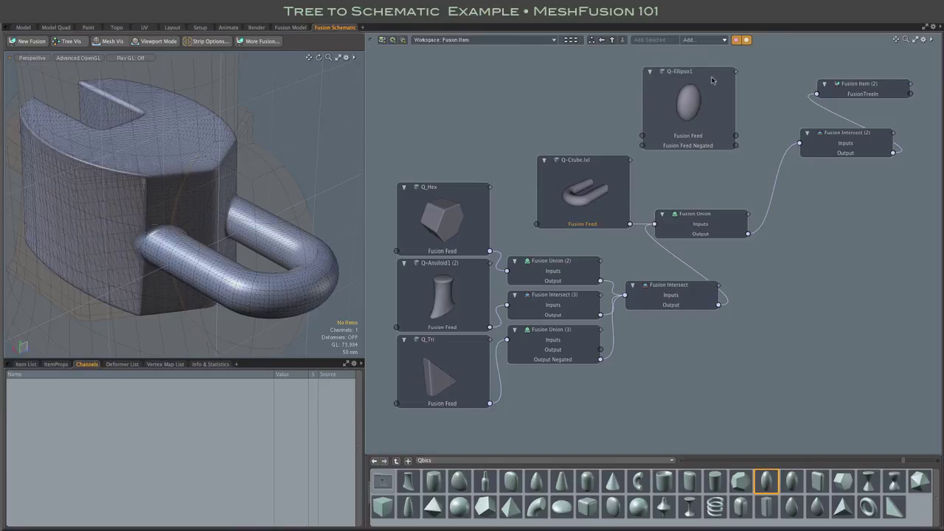
- Add a Fusion Union modifier beside Q-Ellipso1, link the ellipsoid's Fusion Feed to its Inputs, and pick its Output Negated
left_click(722, 40)
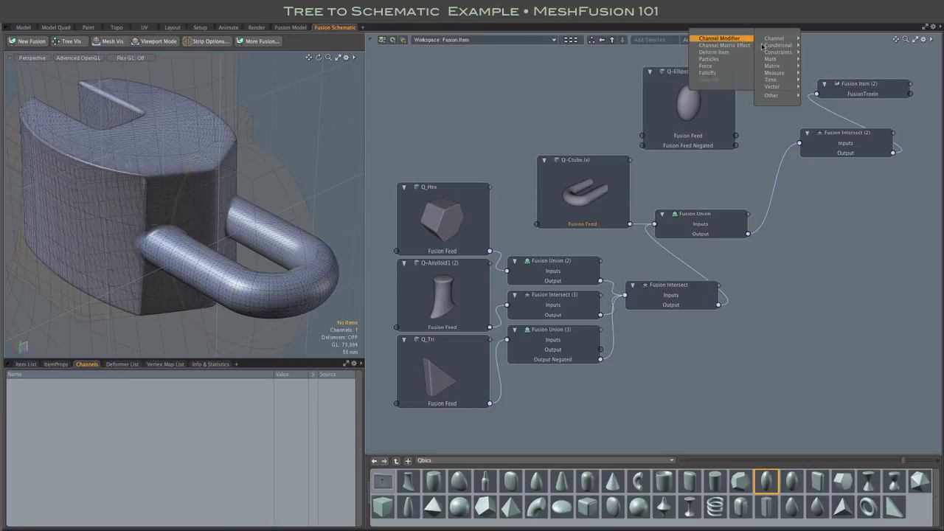
mouse_move(771, 95)
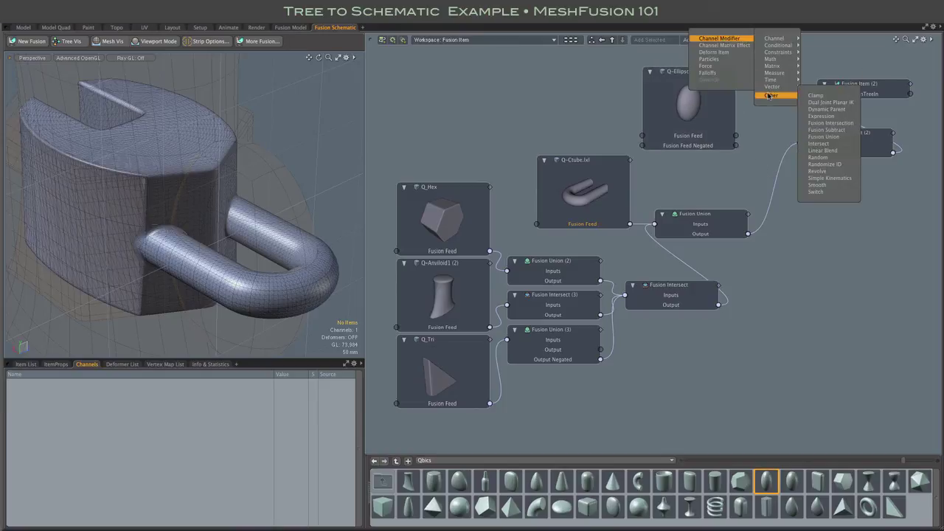
left_click(824, 137)
left_click_drag(735, 254, 784, 167)
left_click_drag(736, 136, 718, 176)
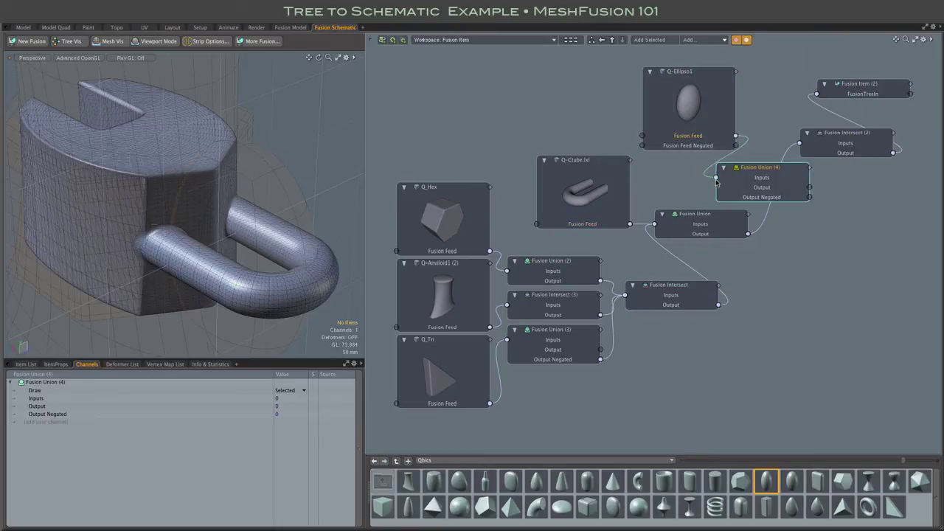
mouse_move(810, 197)
left_mouse_down()
mouse_move(828, 182)
mouse_move(799, 145)
mouse_move(825, 194)
left_mouse_up()
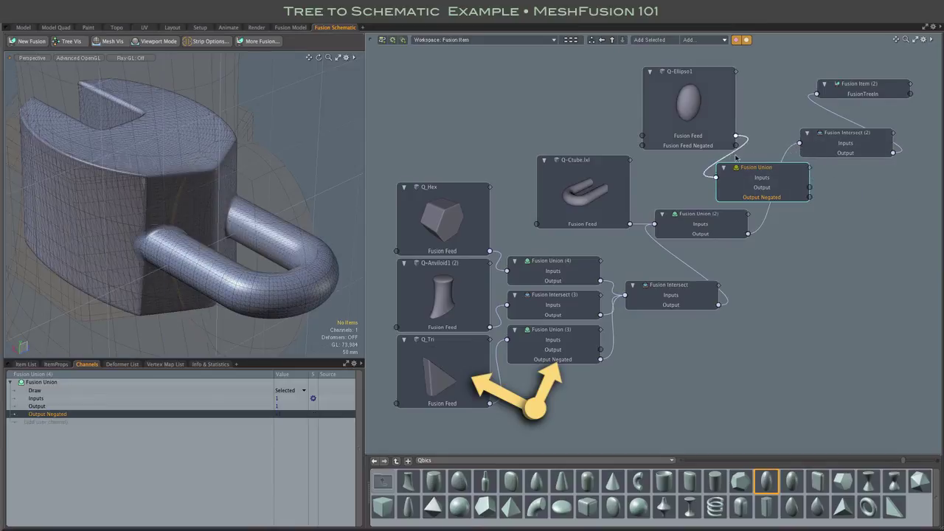
- Delete the Fusion Union node added for the ellipsoid
right_click(756, 168)
mouse_move(713, 341)
key("Escape")
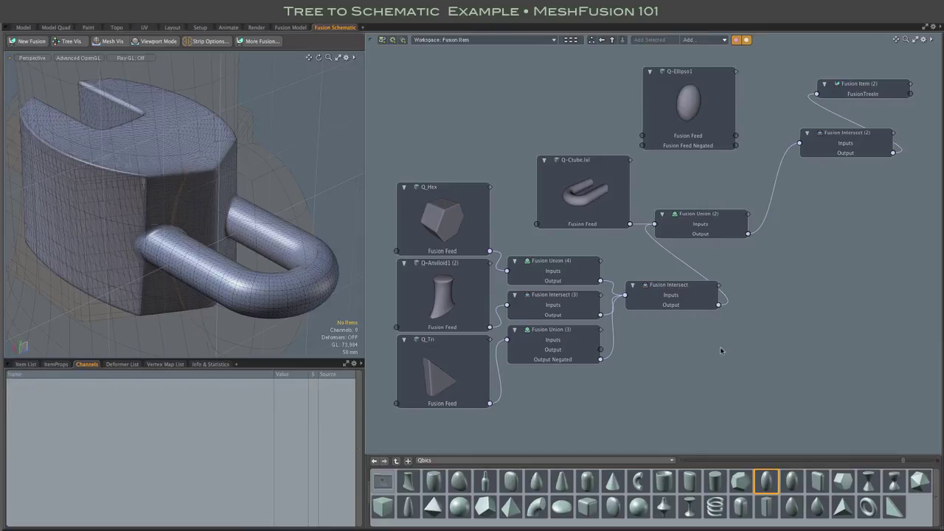
- Select the Fusion Feed Negated channel of Q-Ellipso1 and connect it to the Inputs of the final Fusion Intersect
left_click(689, 148)
scroll(71, 475, "down", 5)
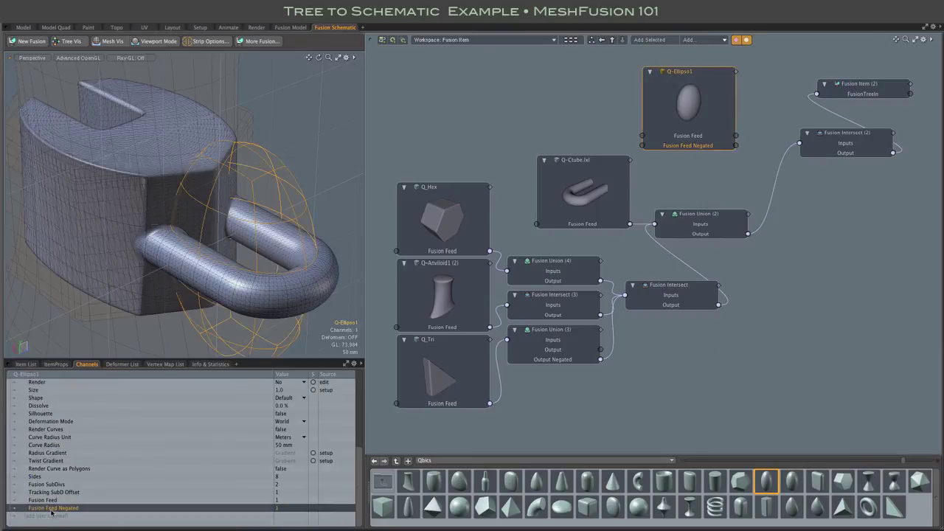
left_click(59, 508)
left_click_drag(735, 145, 802, 147)
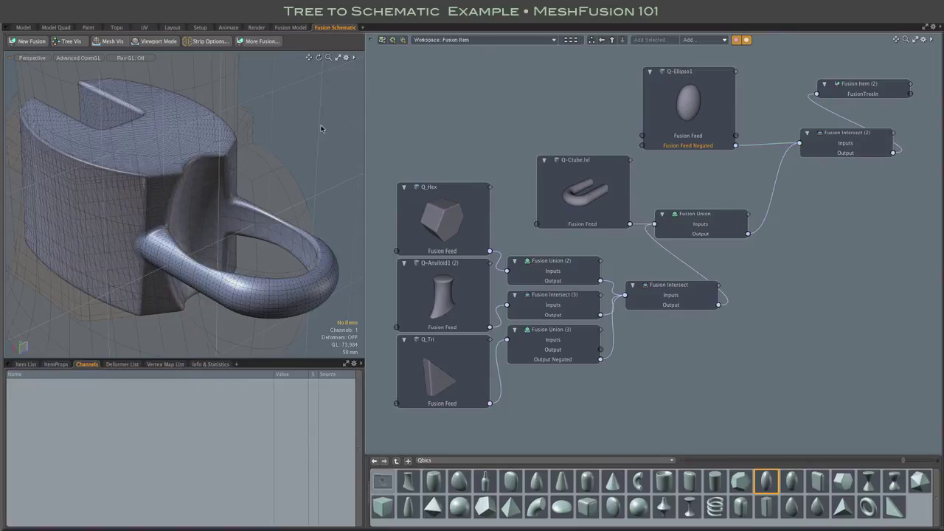
mouse_move(320, 126)
left_mouse_down("alt")
mouse_move(239, 127)
mouse_move(321, 126)
left_mouse_up("alt")
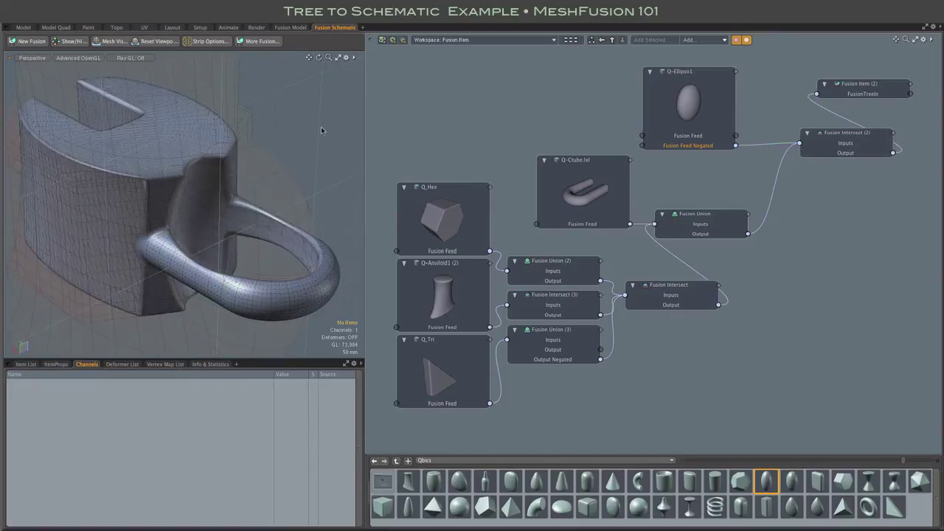